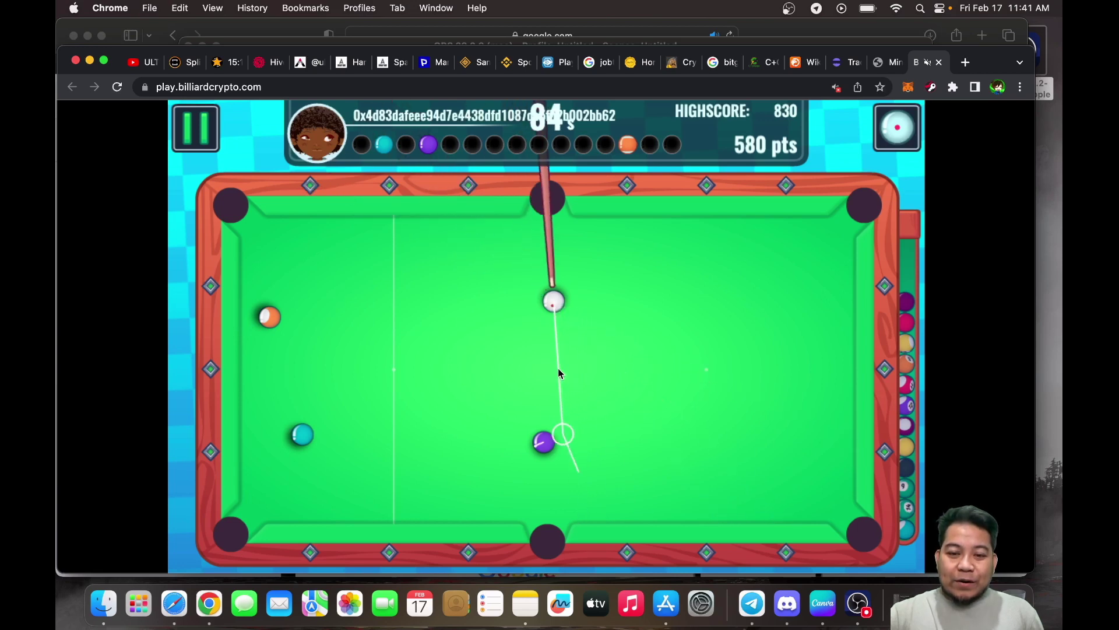
- Pot the purple, orange and teal balls to win the match at 730 pts
left_click_drag(547, 369, 550, 288)
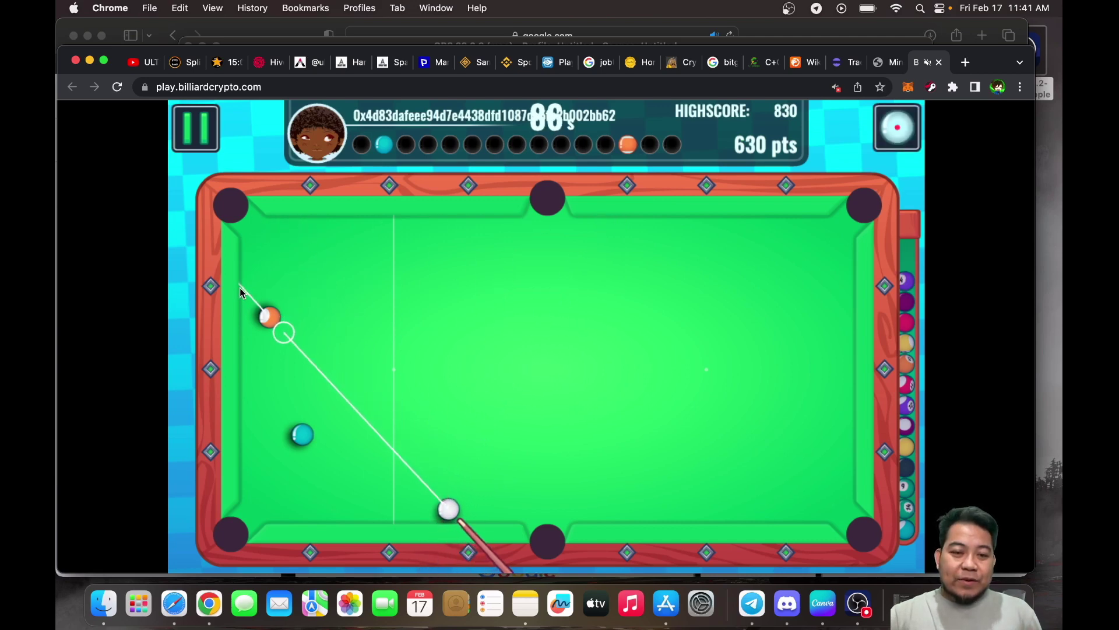
left_click_drag(226, 293, 292, 369)
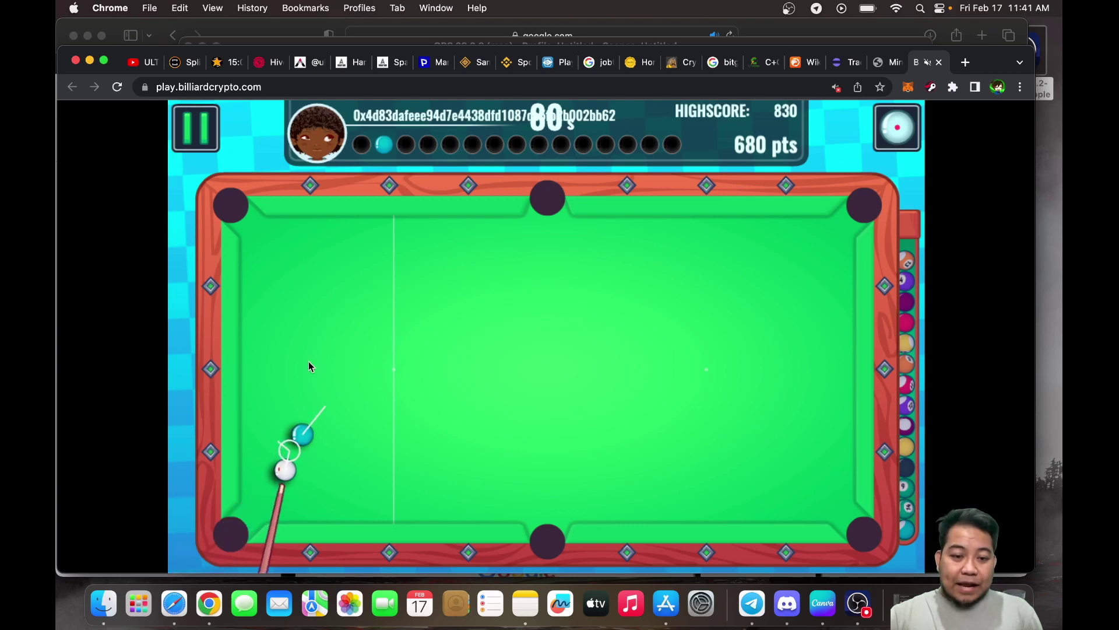
left_click_drag(299, 362, 260, 427)
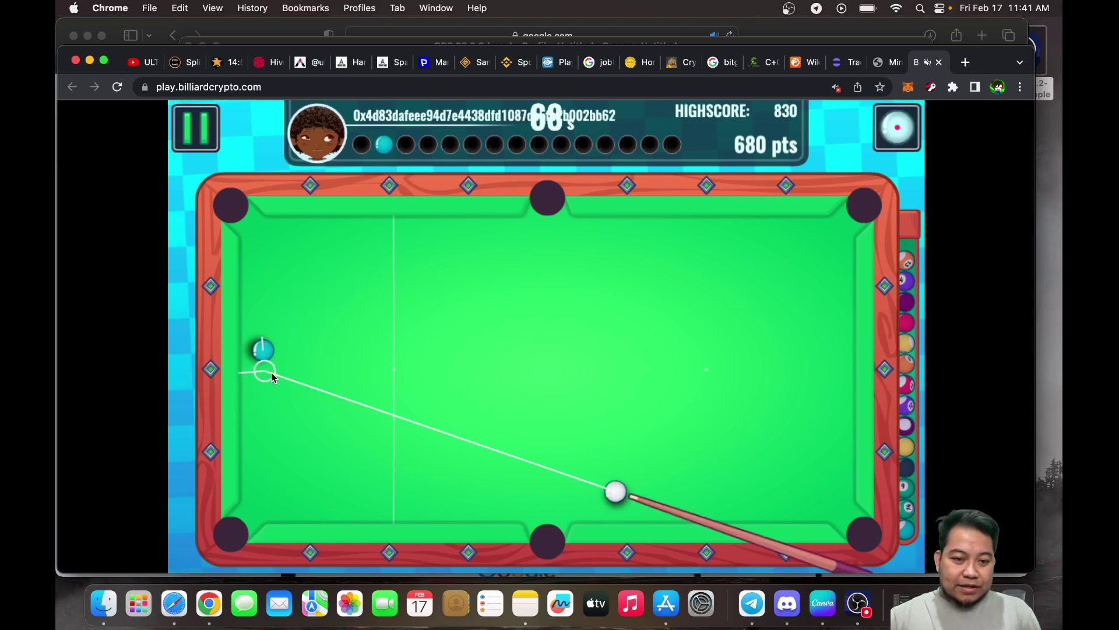
left_click(429, 418)
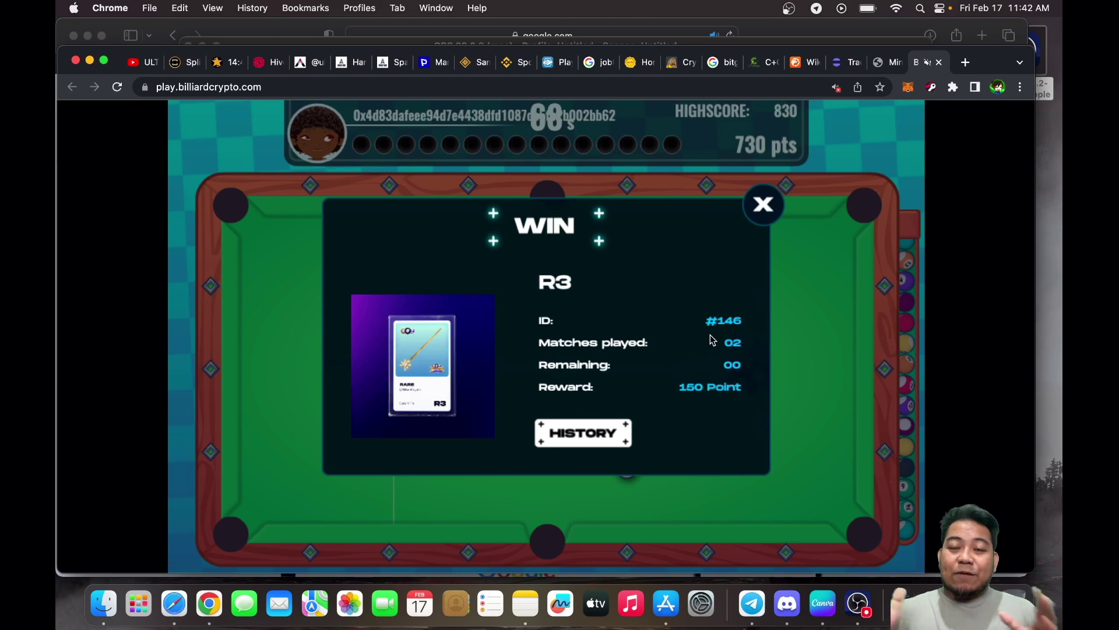
- Close the WIN results to reach the 3000-point lobby, then switch to Safari
left_click(759, 211)
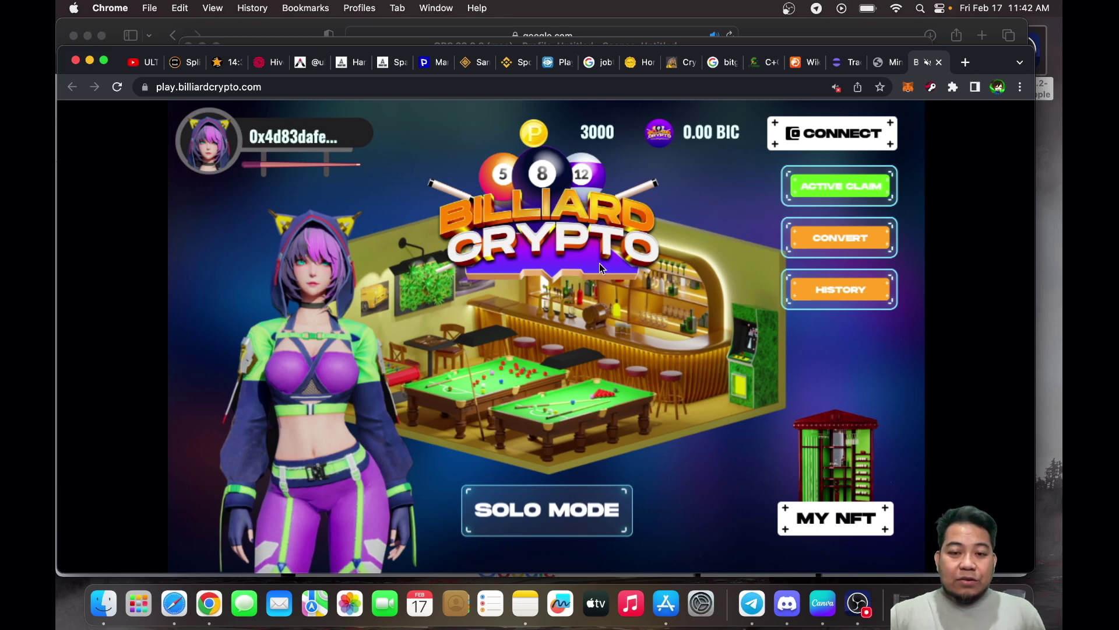
left_click(176, 602)
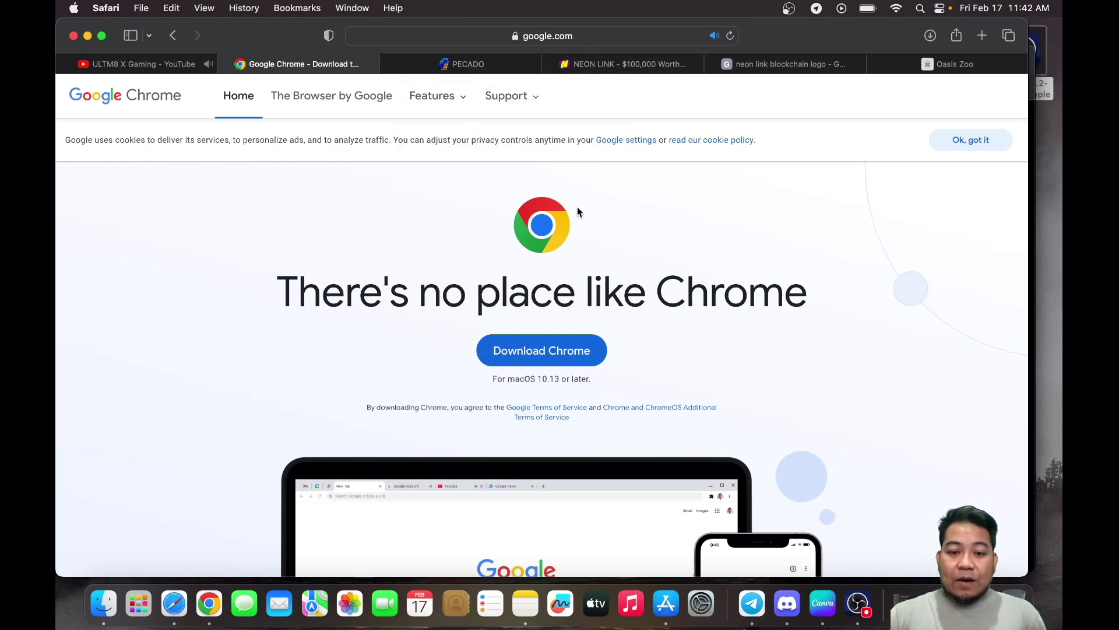
- Scroll through the Google Chrome download page in Safari, then return to the game
scroll(621, 367, "down", 3)
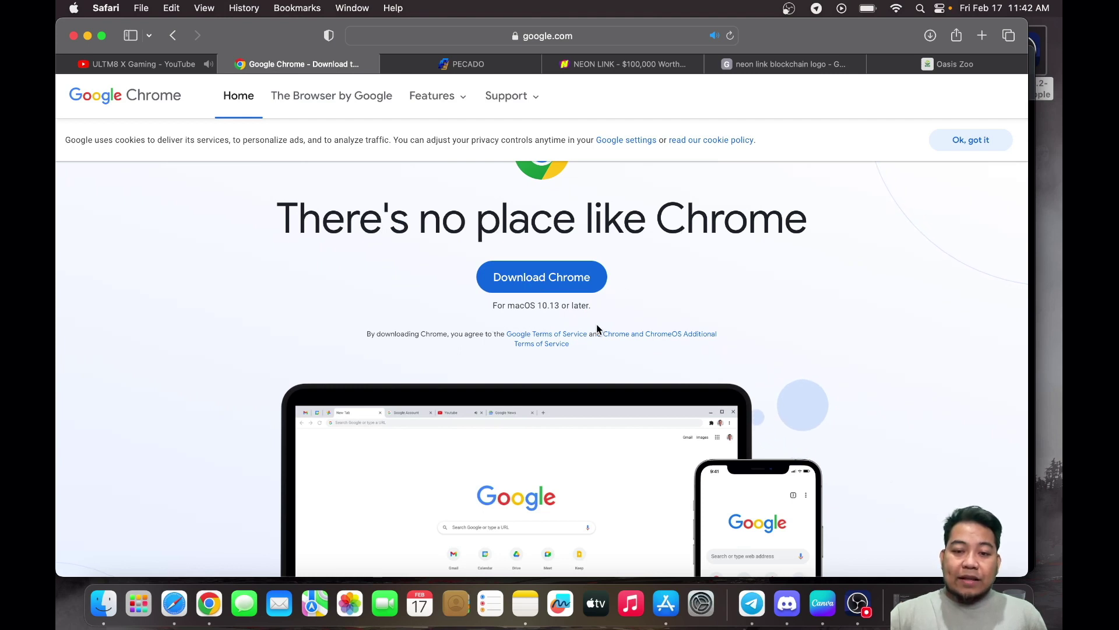
scroll(598, 329, "down", 5)
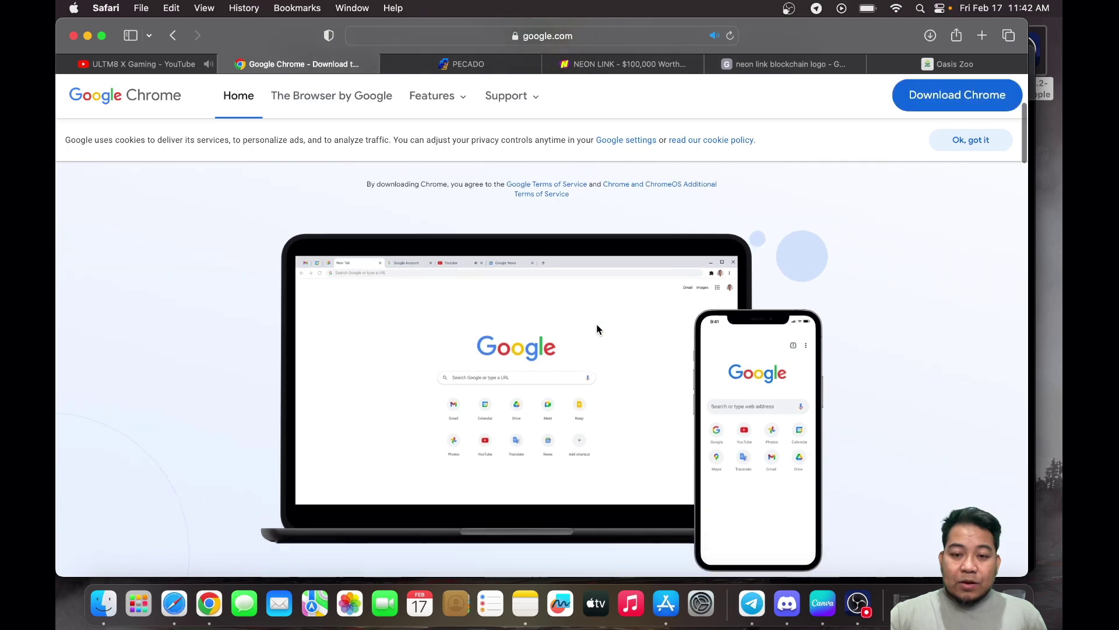
scroll(596, 329, "up", 4)
scroll(596, 329, "down", 2)
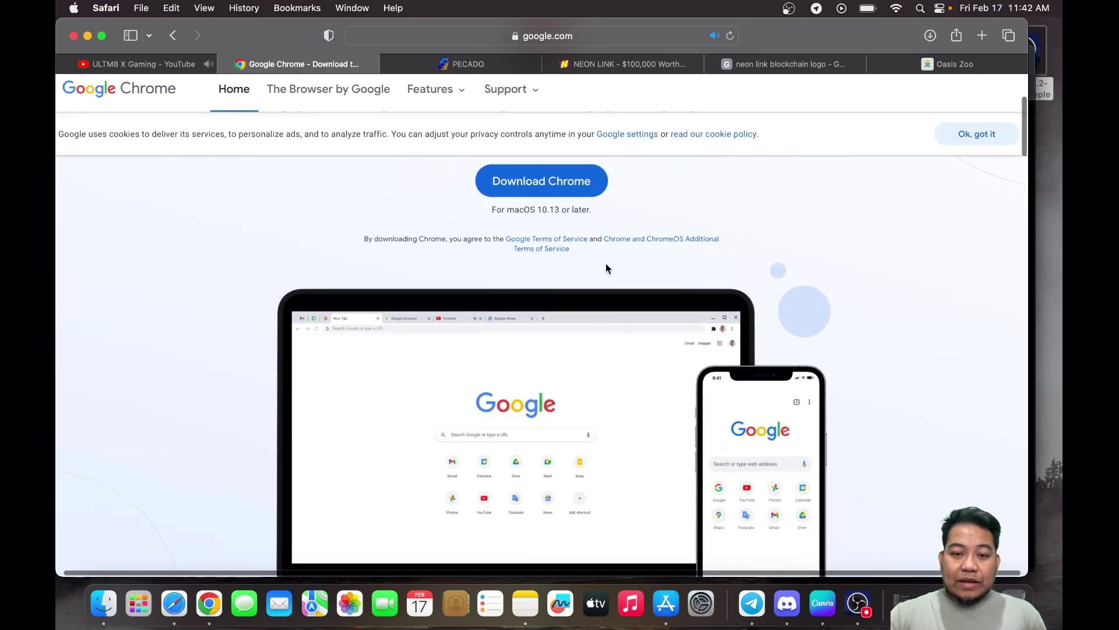
scroll(606, 263, "up", 1)
scroll(610, 257, "up", 2)
scroll(607, 254, "up", 5)
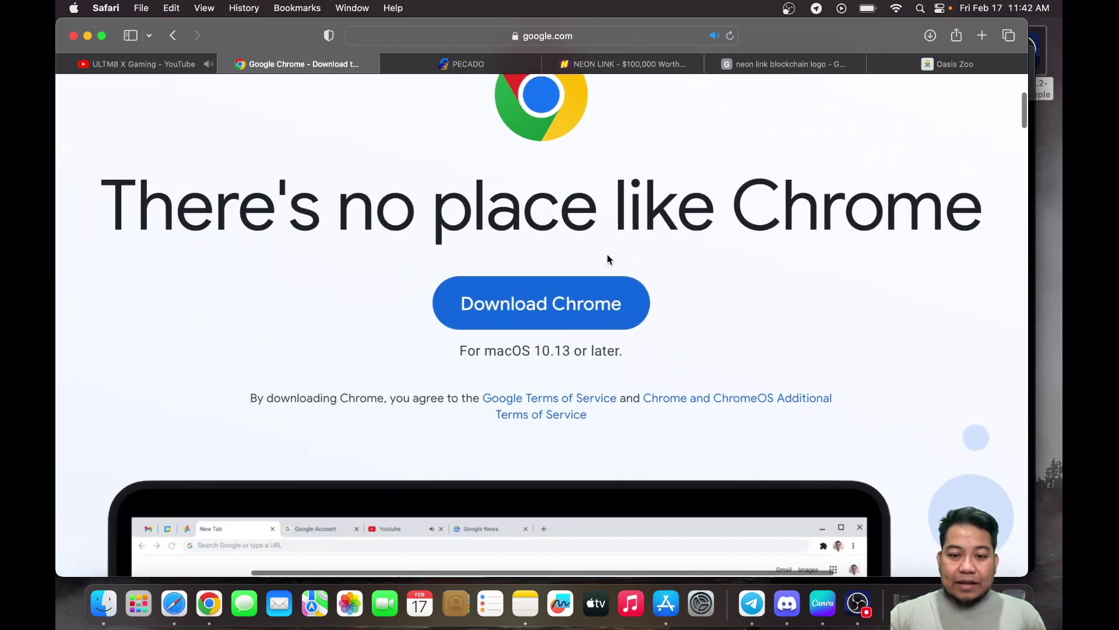
scroll(608, 254, "up", 2)
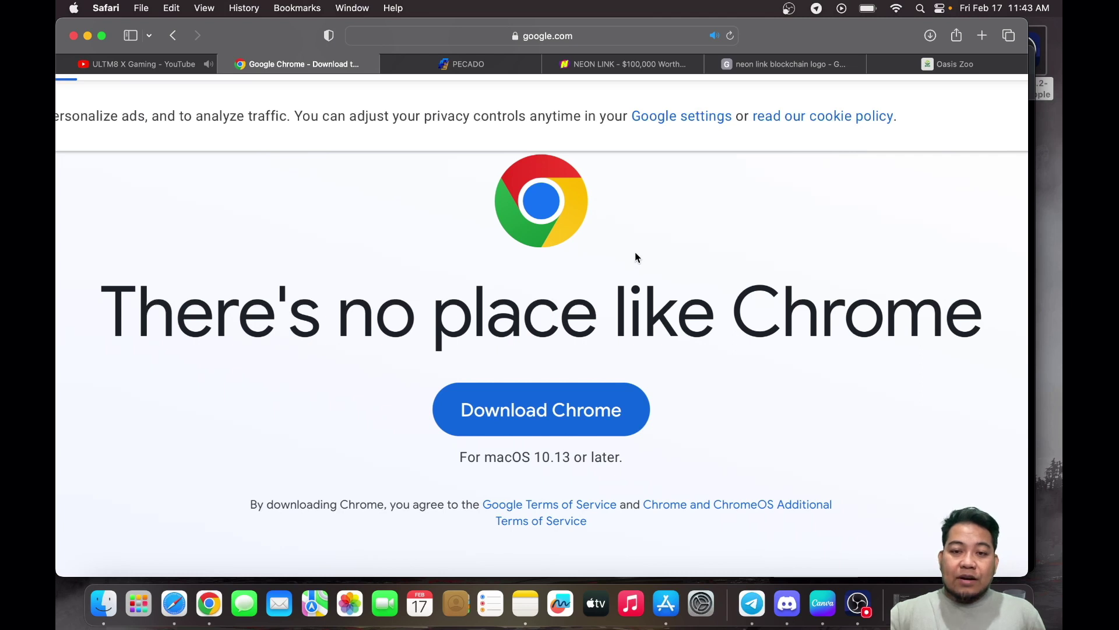
left_click(210, 604)
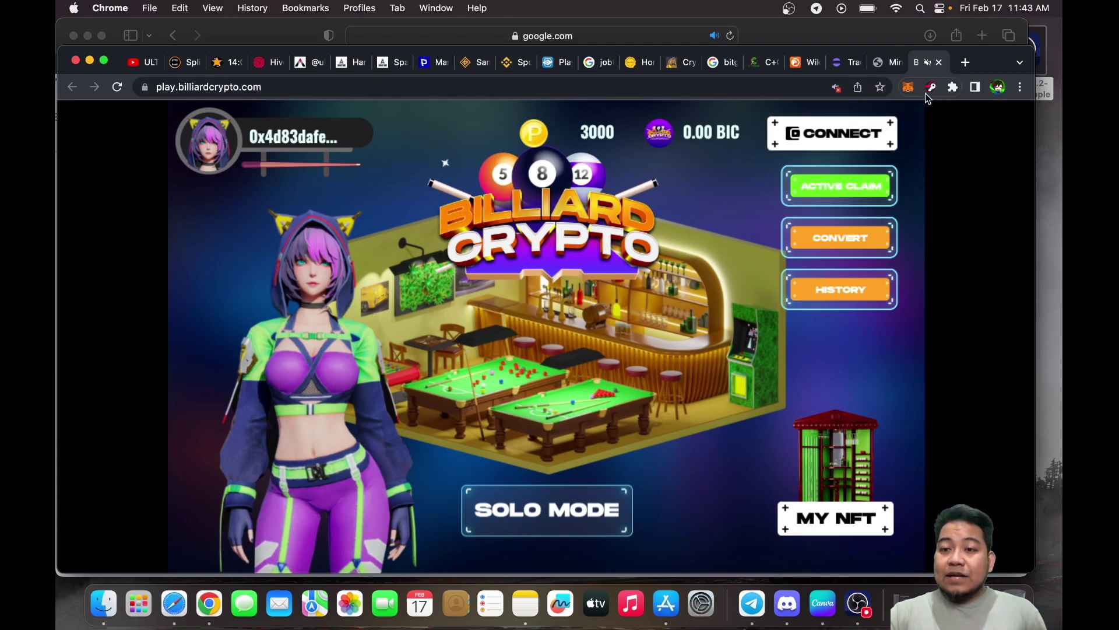
- Open a new Chrome tab on the Google start page
left_click(965, 63)
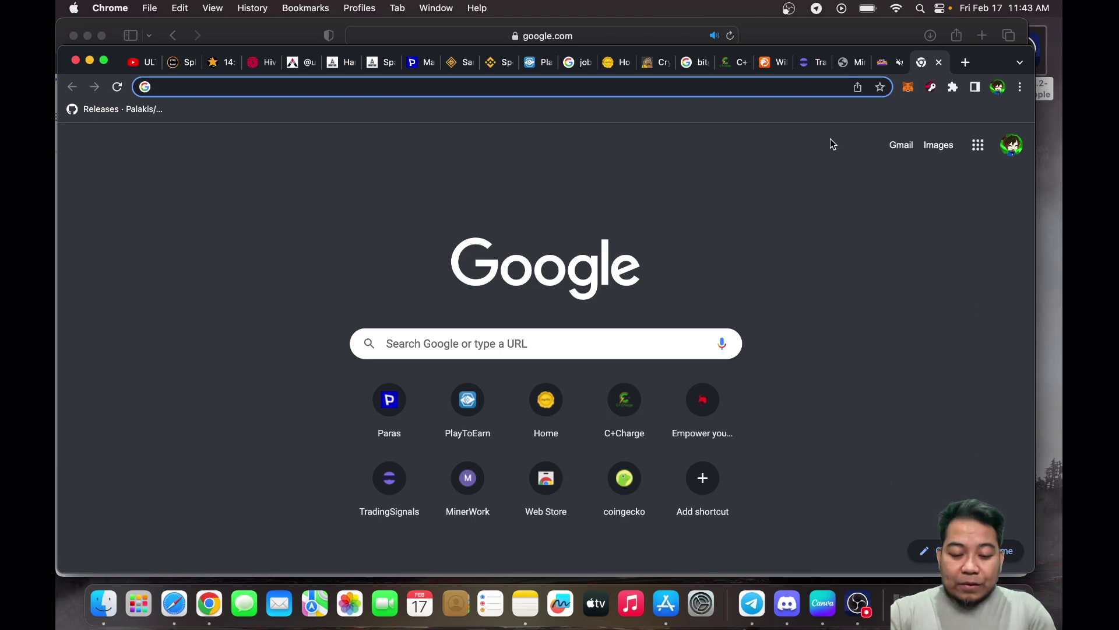
- Search 'metamask extension' and open MetaMask's Chrome Web Store page, already installed
type("me")
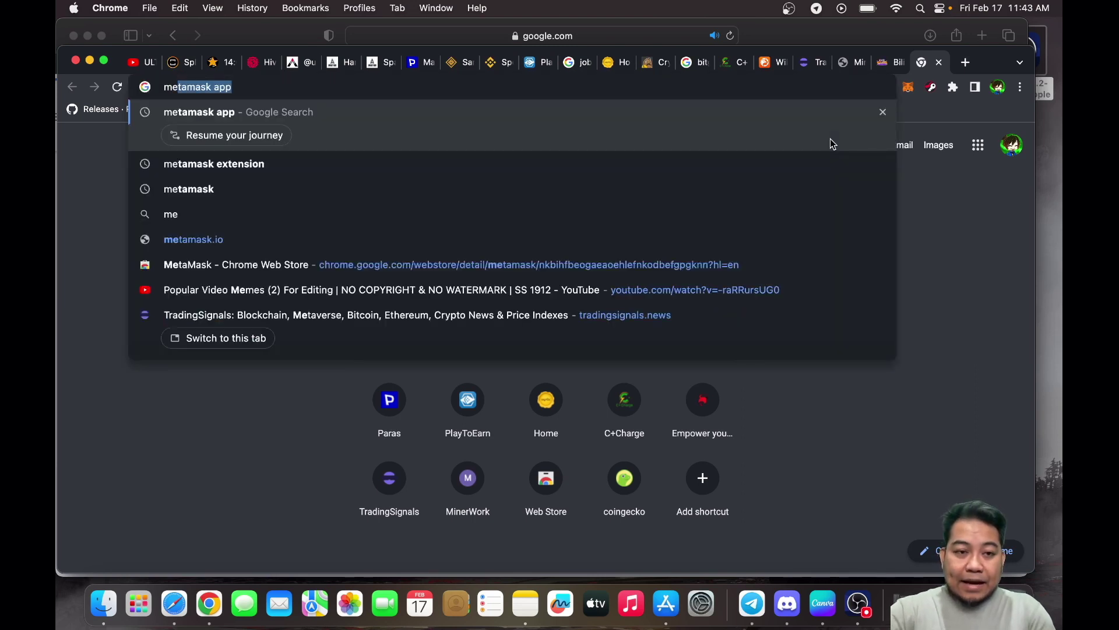
left_click(645, 164)
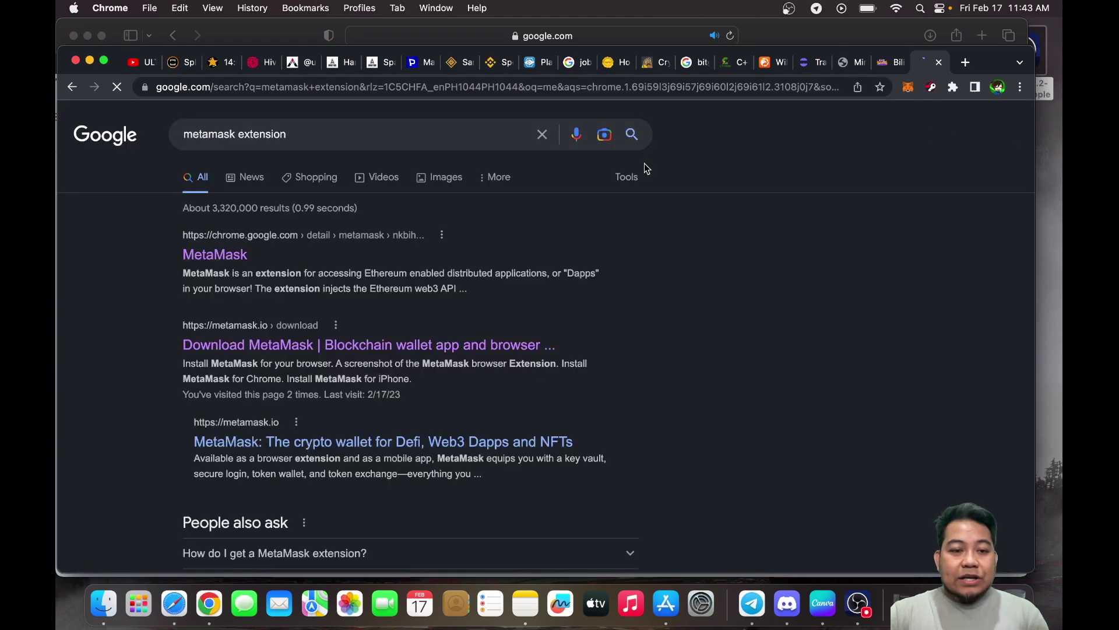
left_click(209, 257)
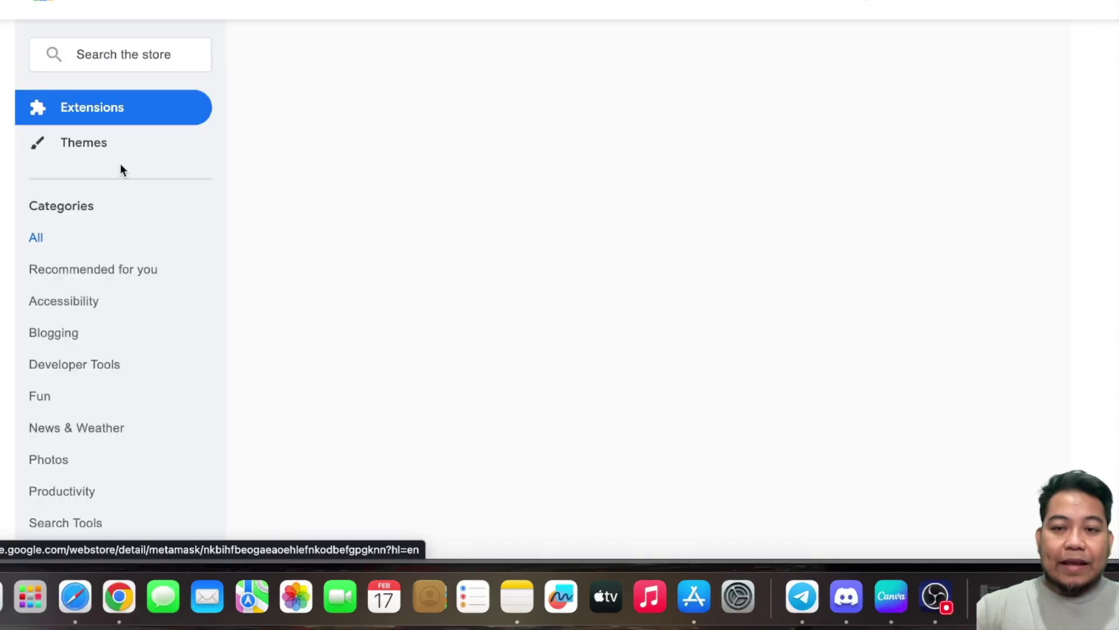
scroll(577, 165, "down", 3)
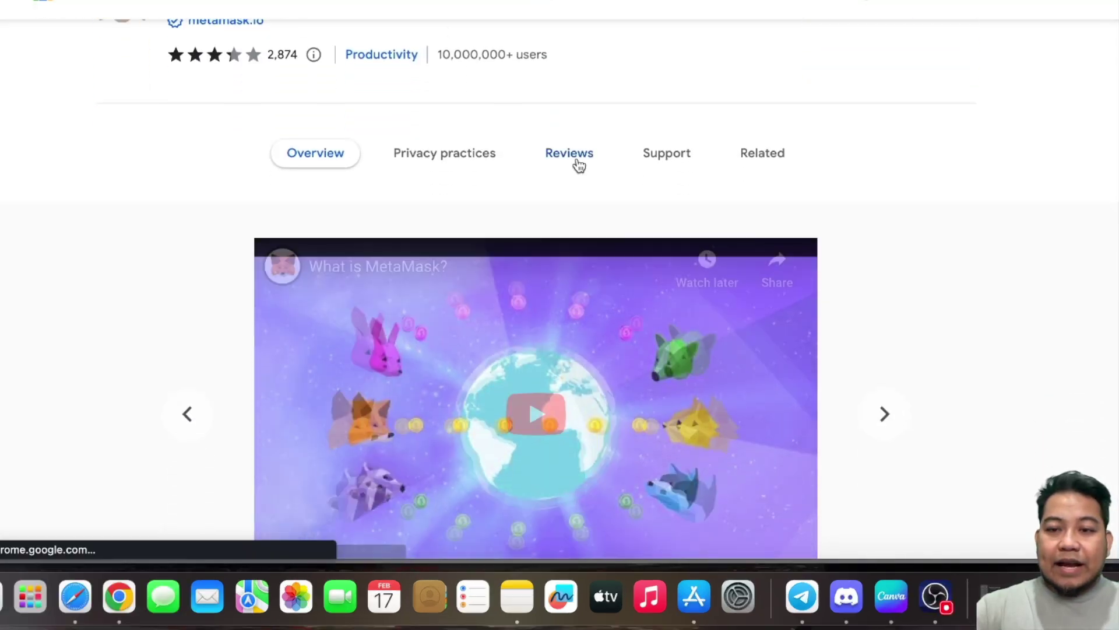
scroll(578, 164, "up", 3)
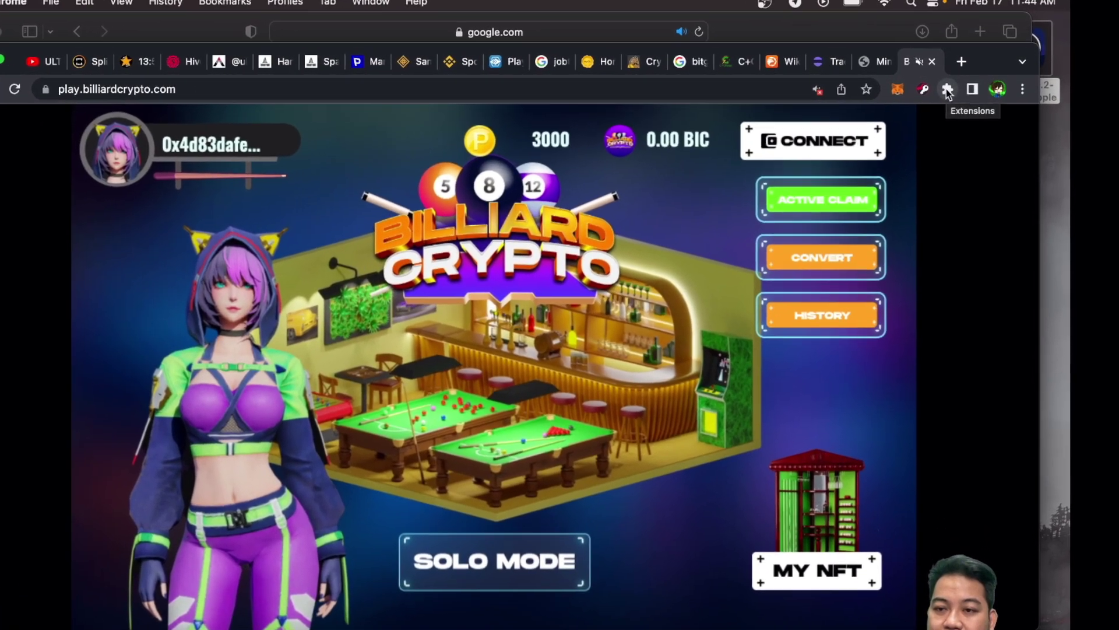
left_click(953, 88)
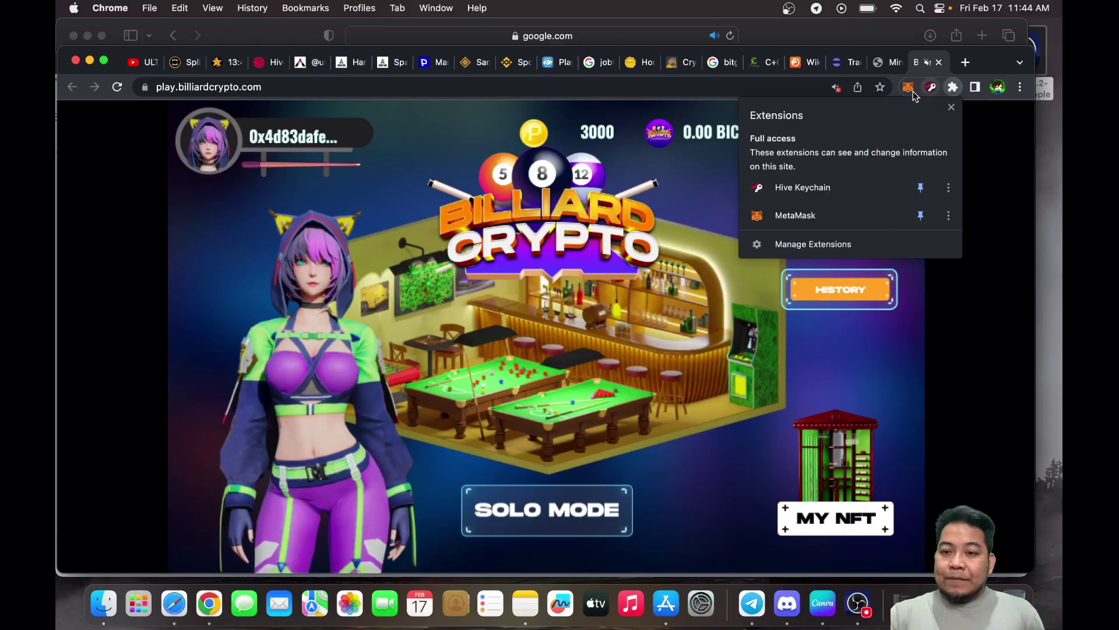
left_click(909, 88)
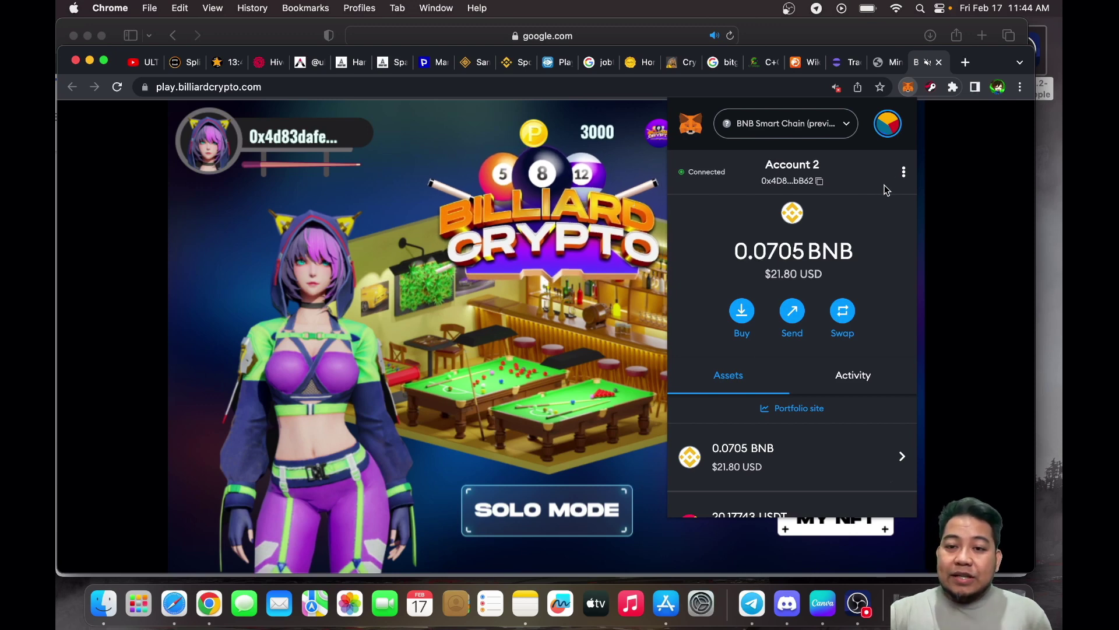
left_click(938, 173)
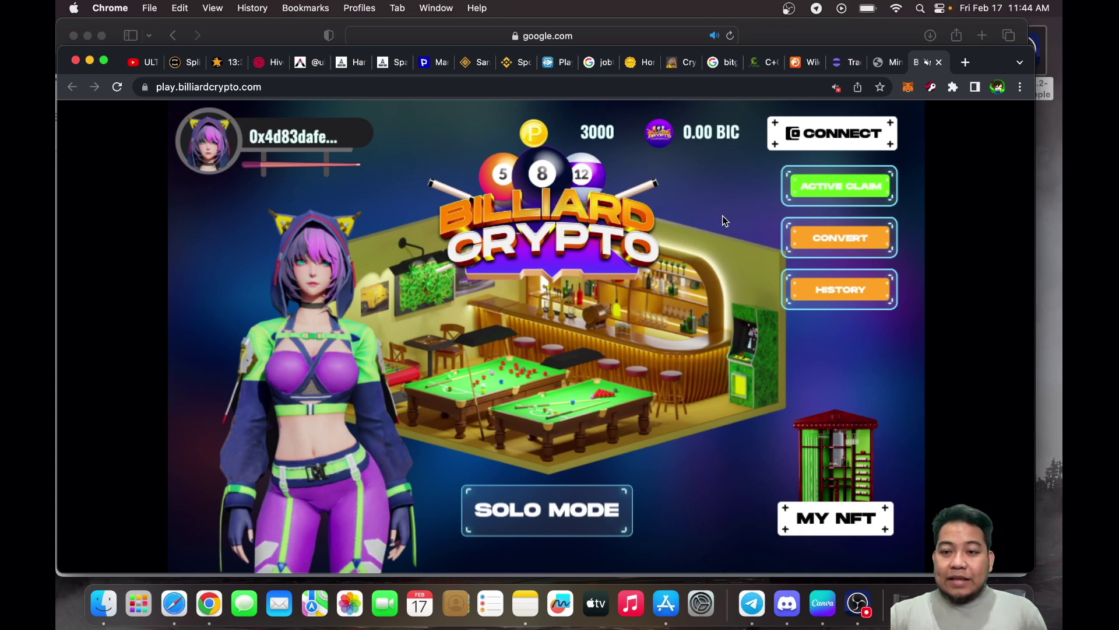
left_click(820, 234)
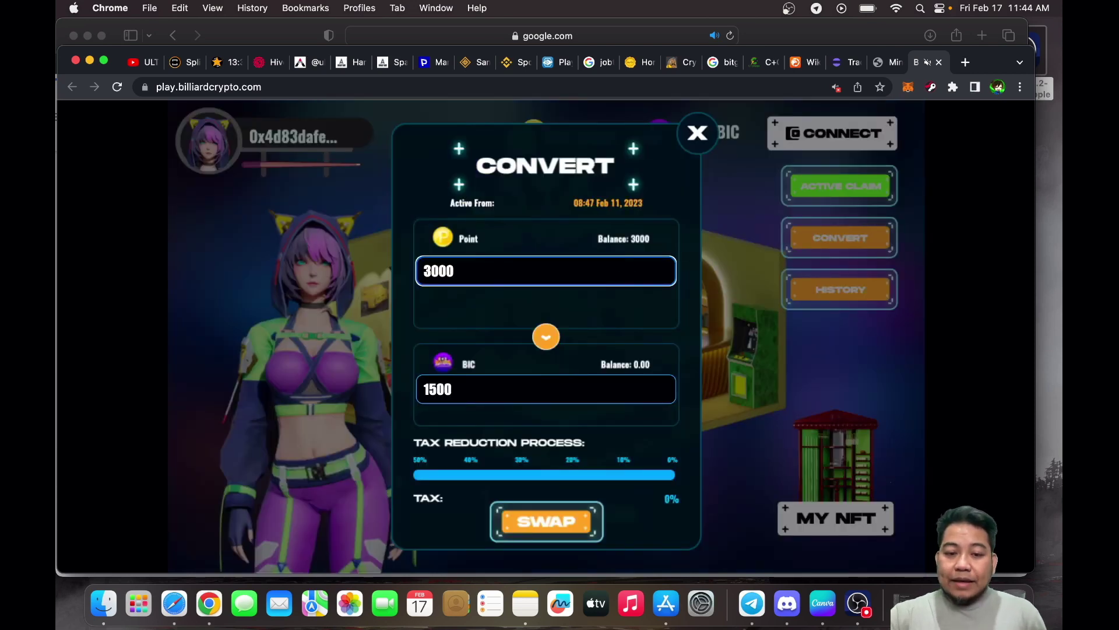
- Swap 3000 points for 1500 BIC, dismiss the review notice, and open a new tab
left_click(553, 519)
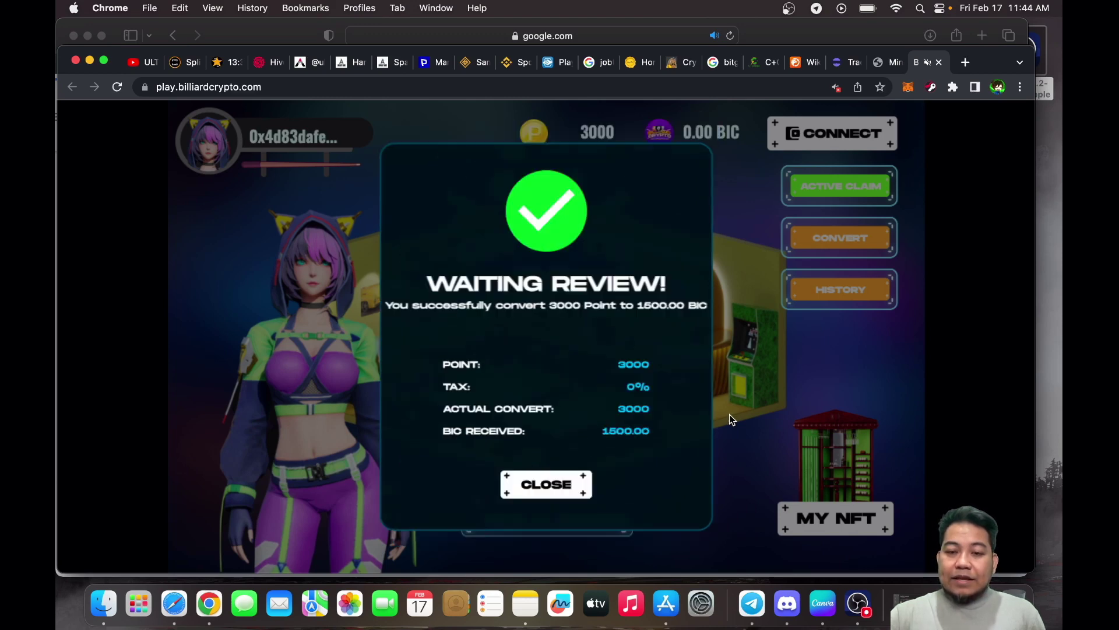
left_click(556, 481)
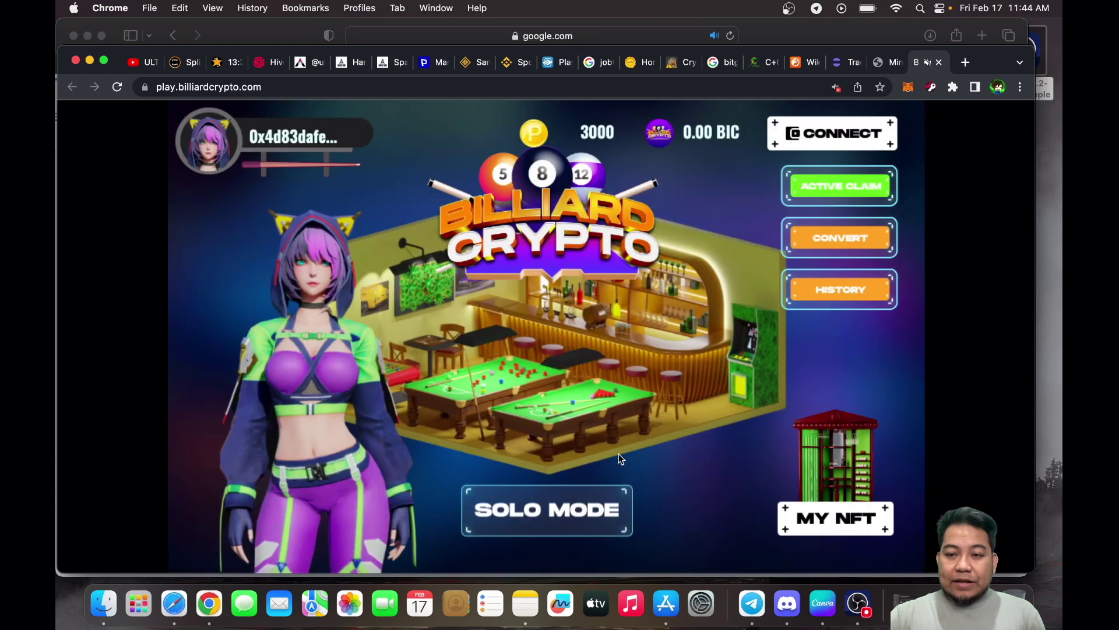
left_click(967, 62)
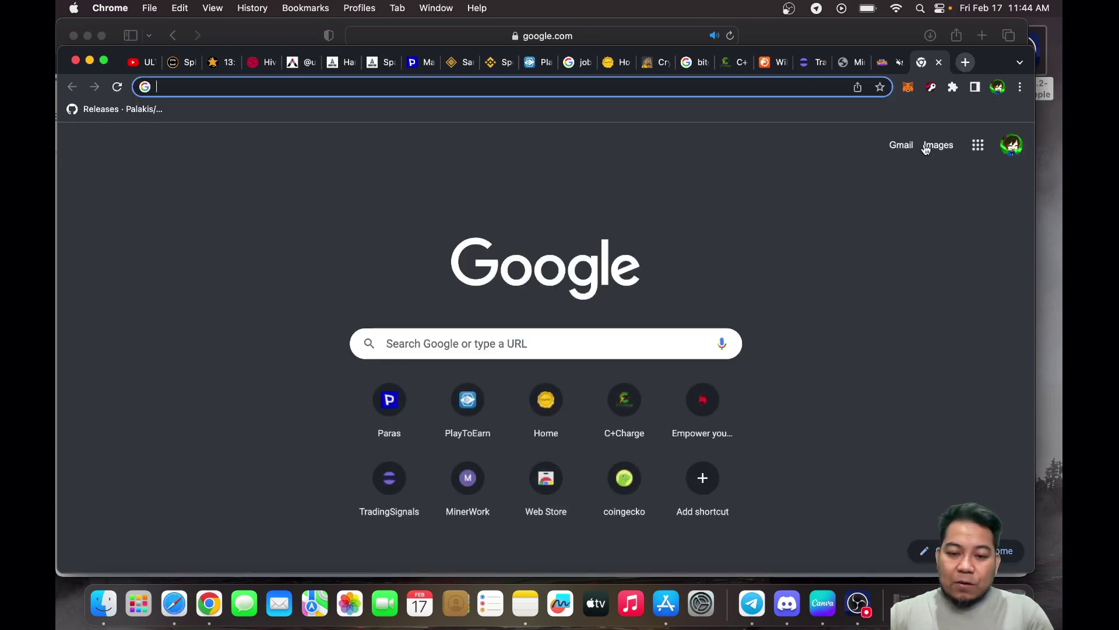
- Search CoinGecko for 'bi' and open the Billiard Crypto (BIC) coin page's converter
left_click(626, 477)
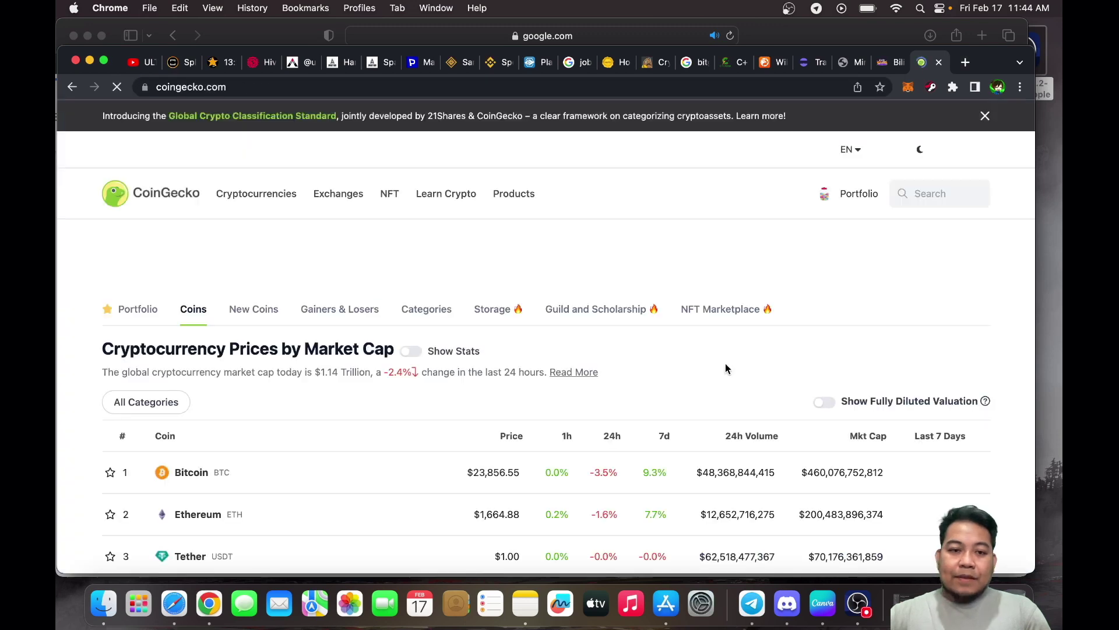
left_click(933, 193)
type("bic")
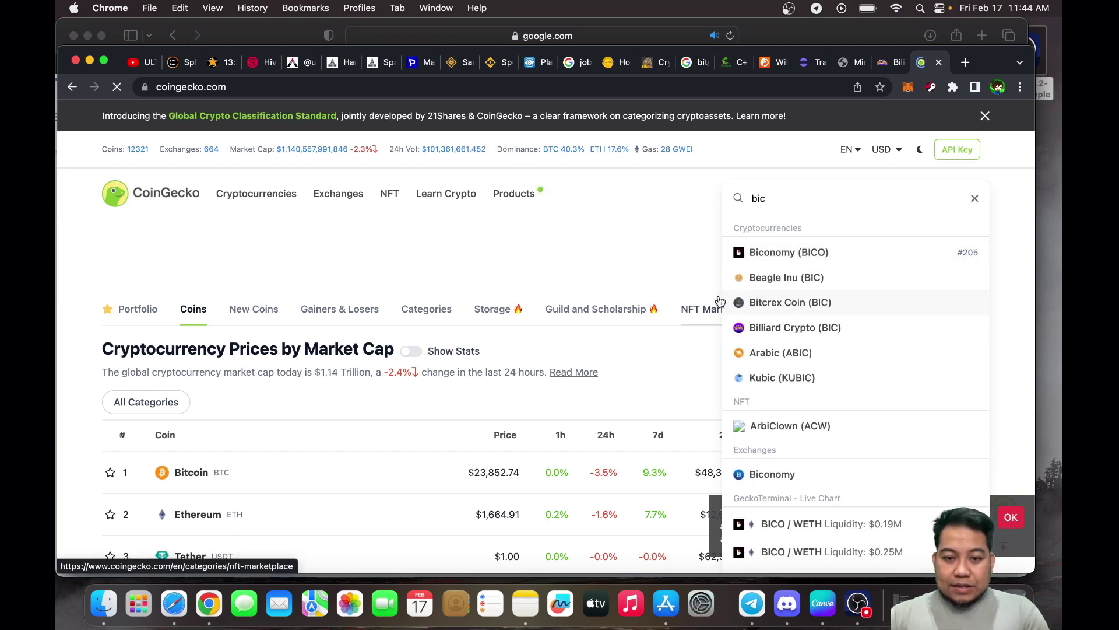
scroll(576, 296, "down", 5)
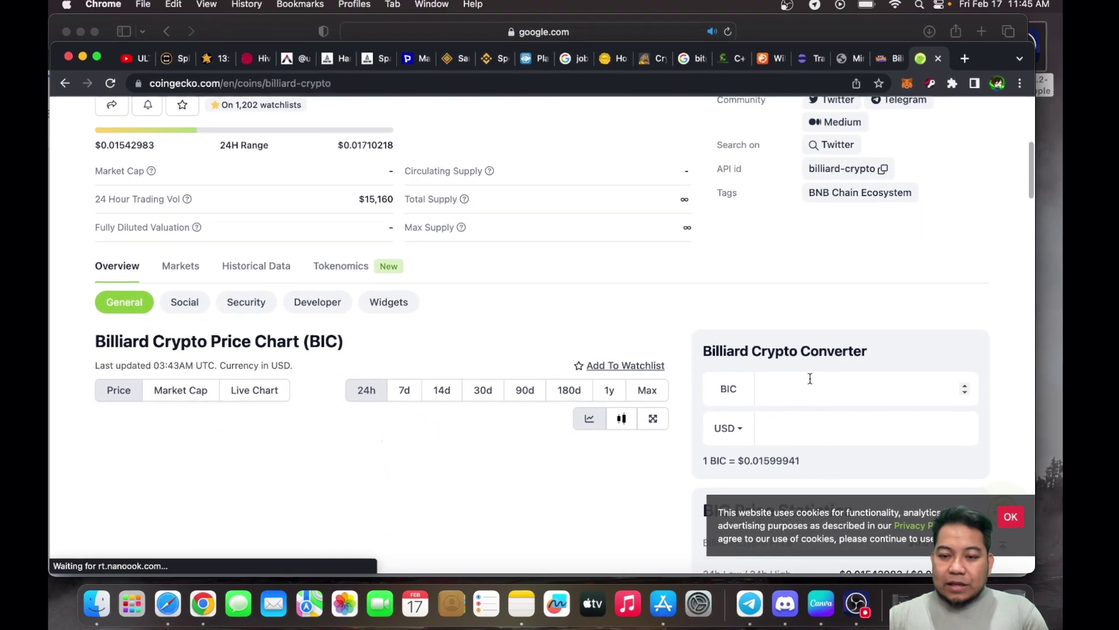
- Enter 1500 in the BIC converter field, giving 23.9985 USD
left_click(810, 378)
type("1500")
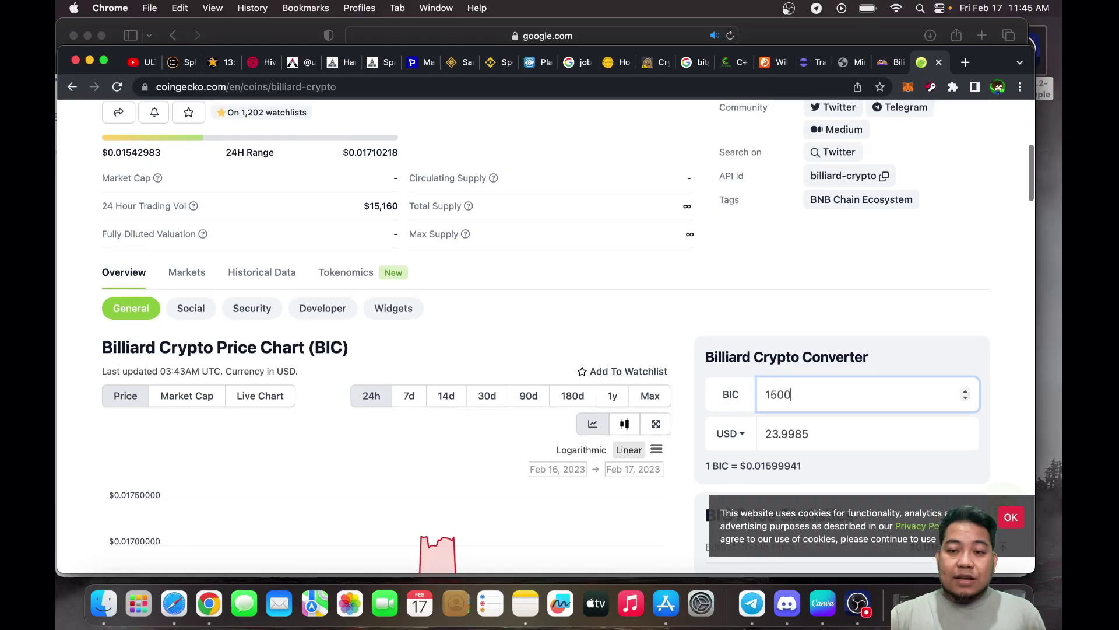
scroll(851, 198, "up", 5)
scroll(851, 198, "down", 3)
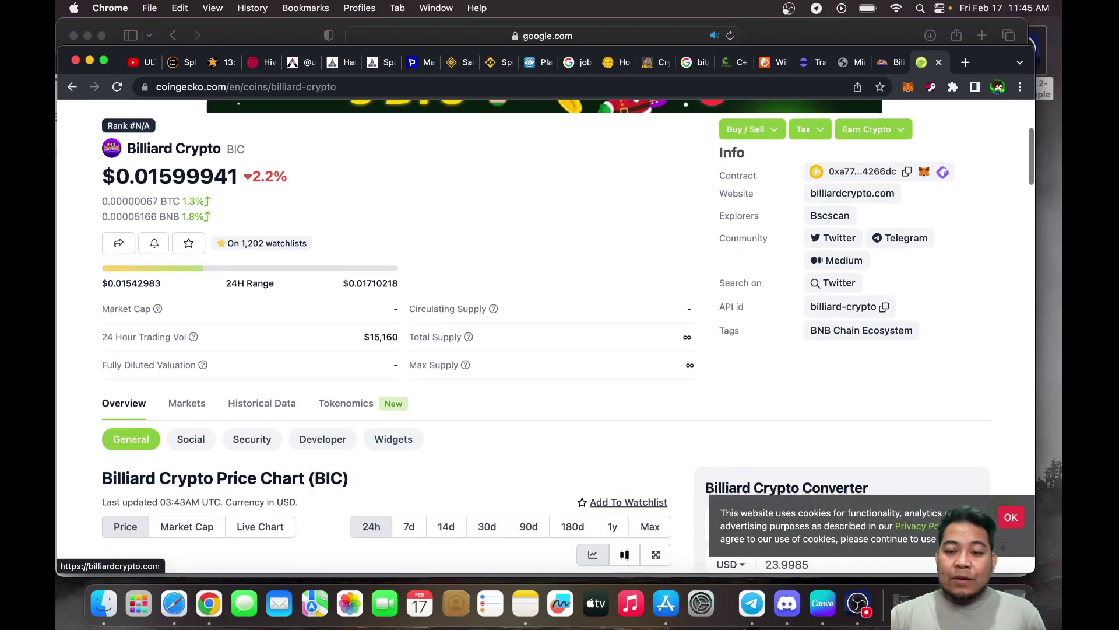
scroll(852, 195, "down", 3)
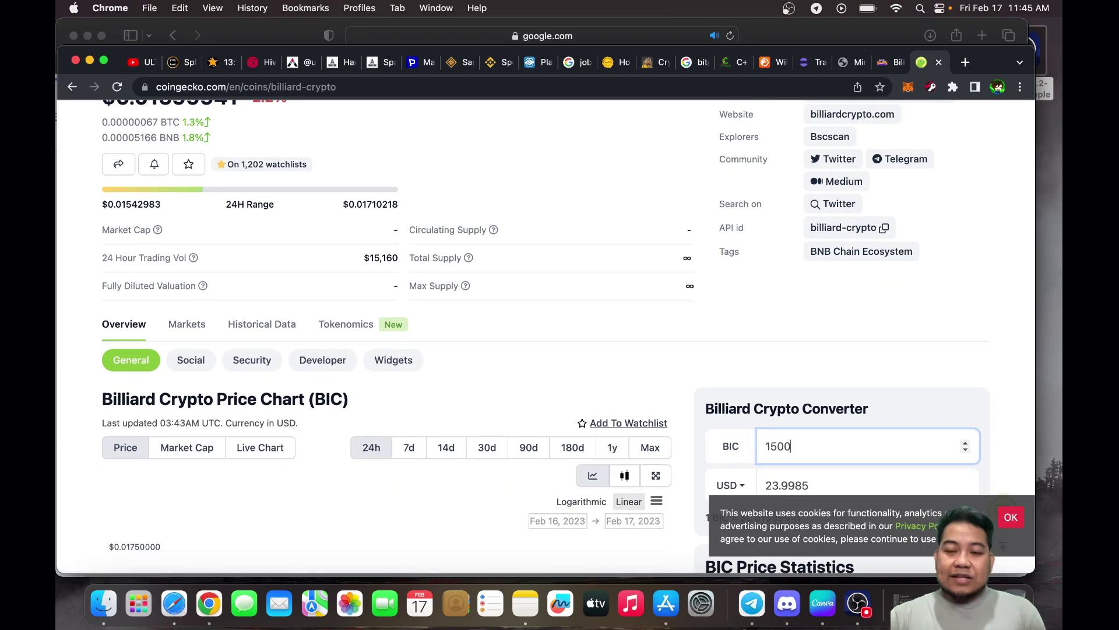
scroll(853, 195, "down", 3)
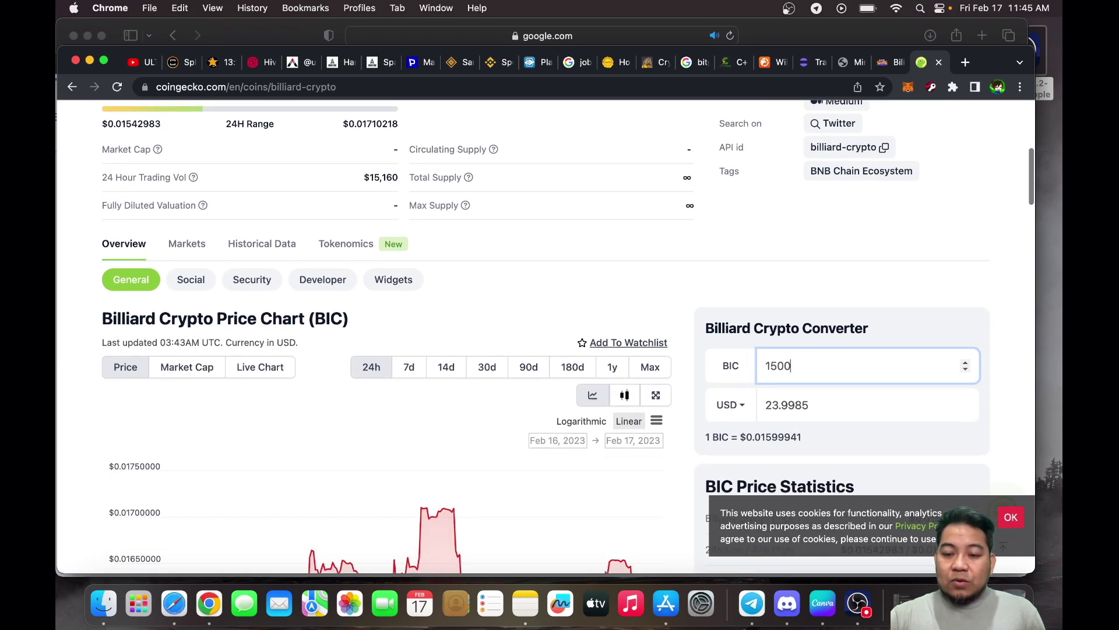
scroll(559, 337, "up", 4)
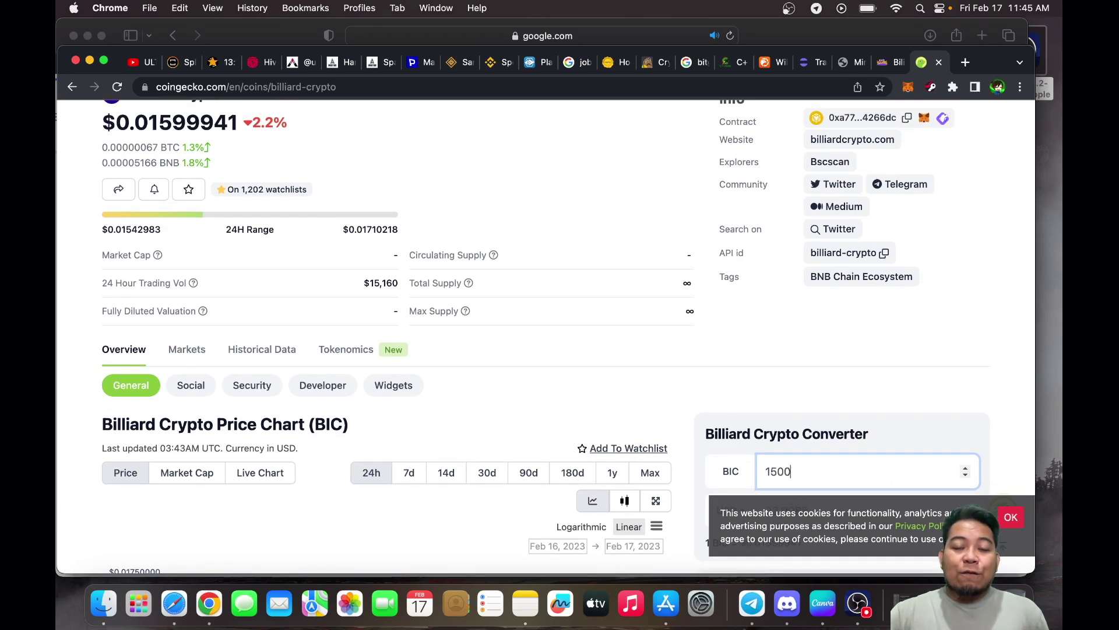
scroll(559, 337, "up", 10)
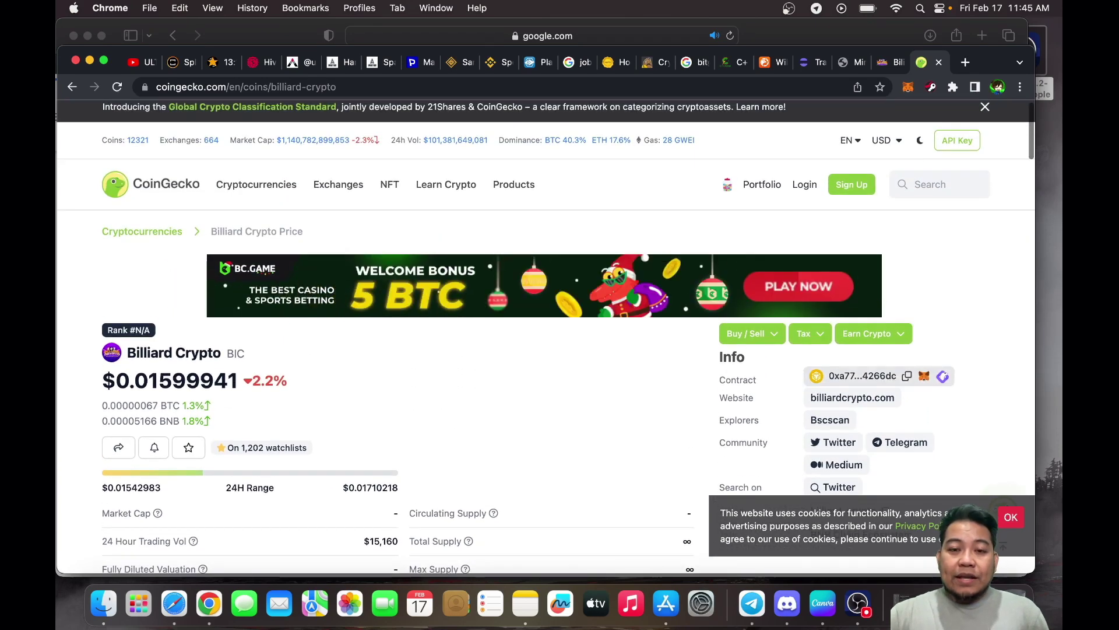